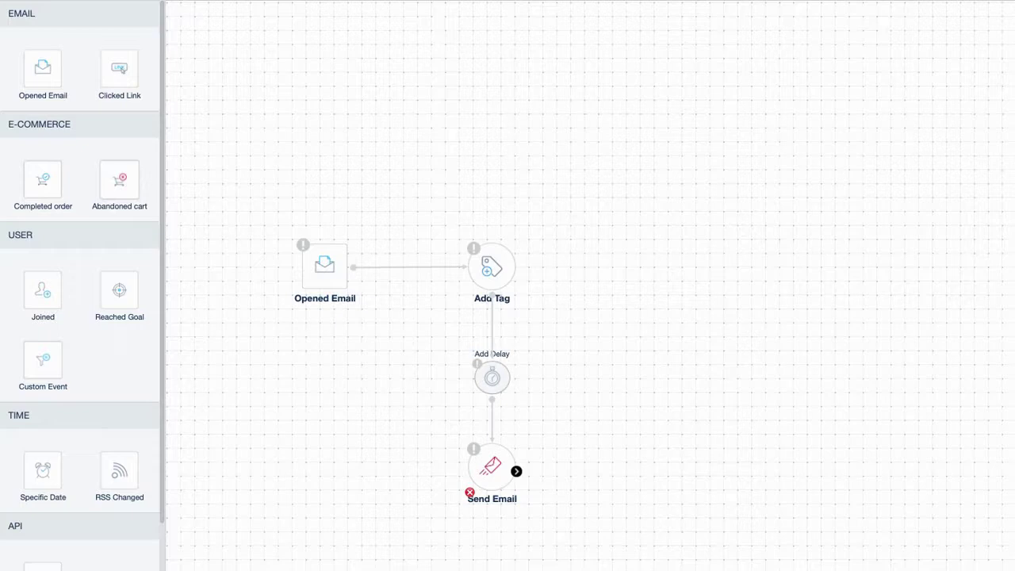
Step: Select the Opened Email trigger node to show its connector and delete badge
scroll(80, 286, "down", 10)
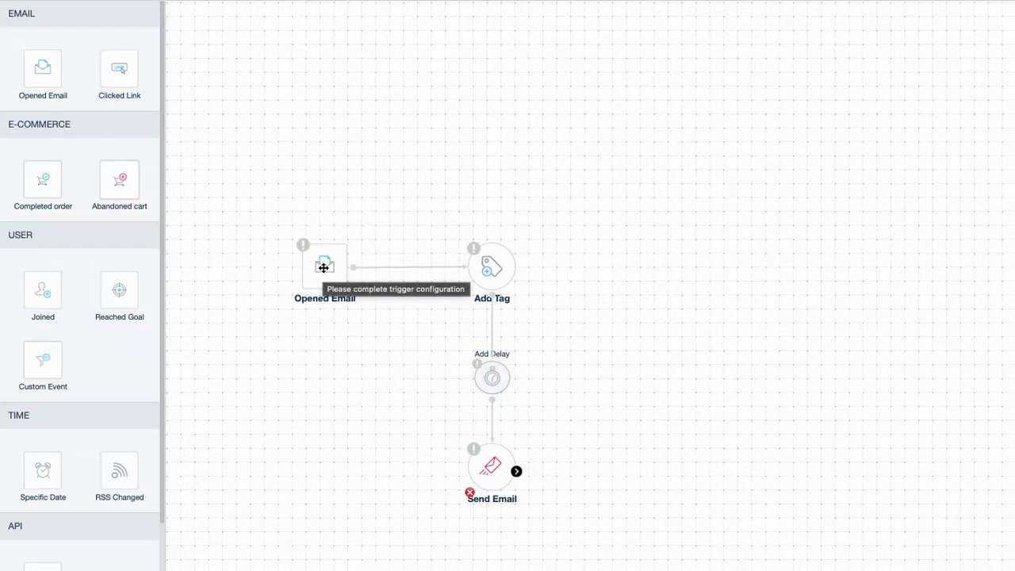
left_click(323, 267)
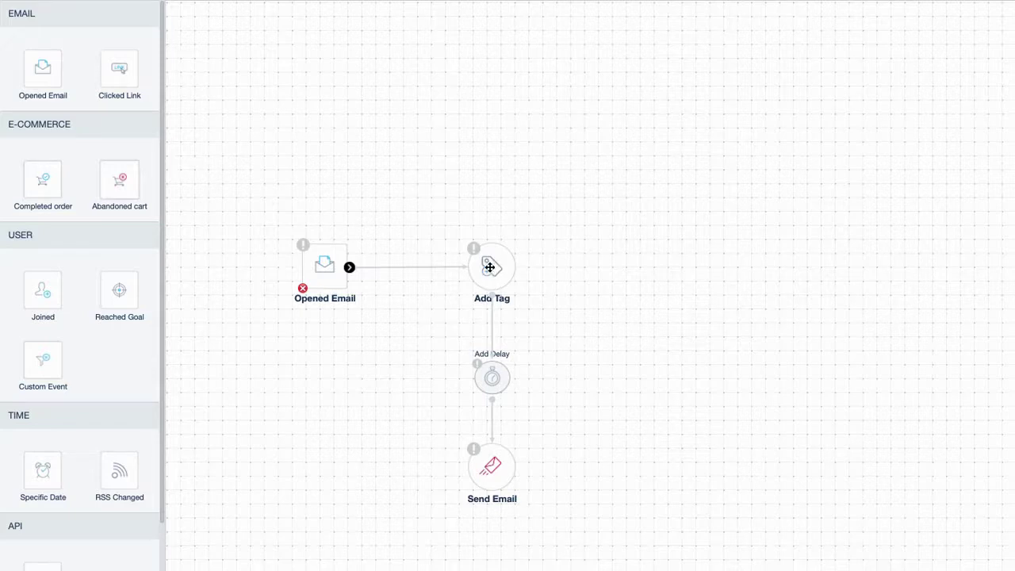
mouse_move(491, 378)
left_click(492, 380)
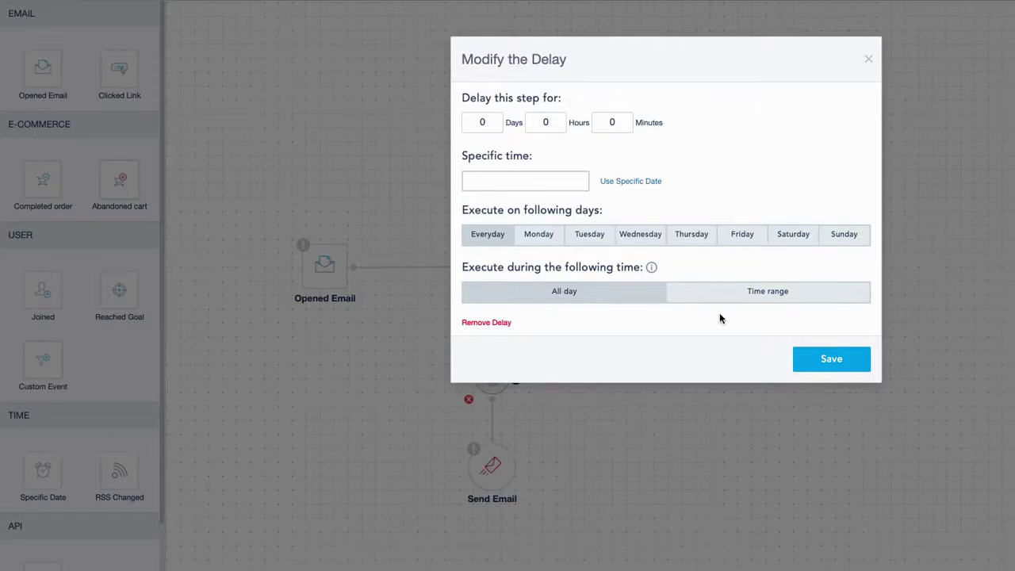
left_click(744, 298)
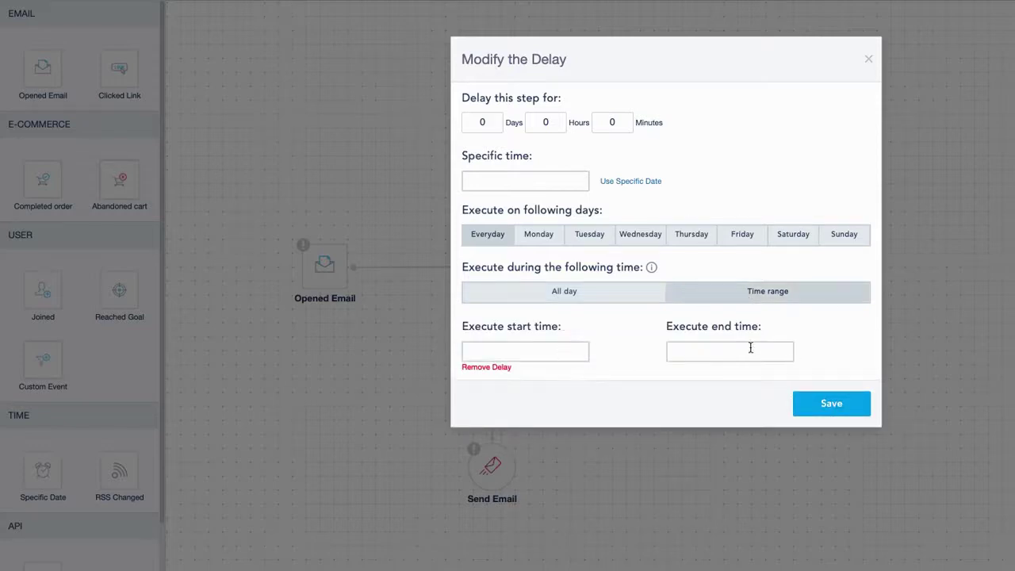
left_click(569, 293)
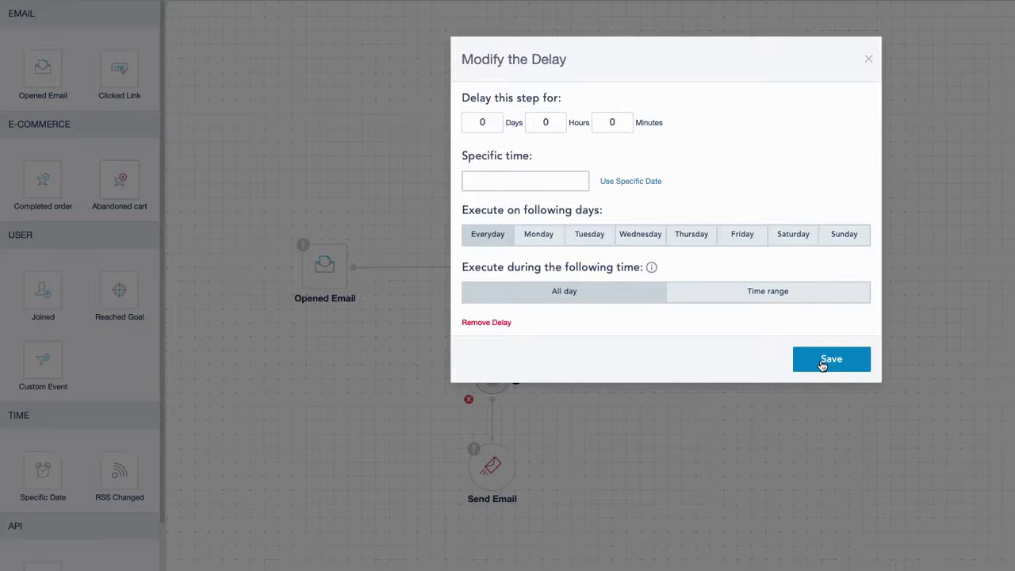
left_click(866, 61)
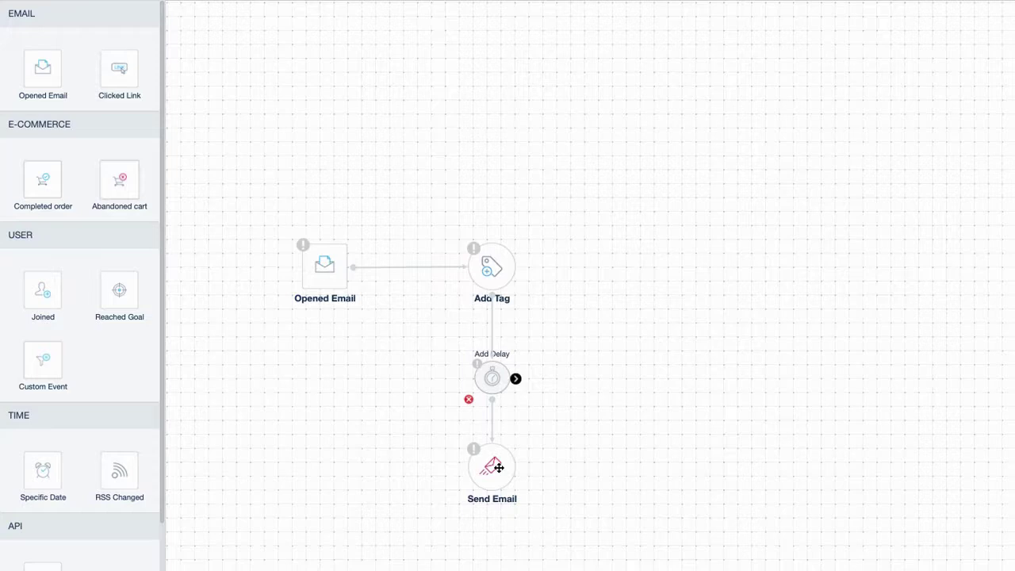
left_click(498, 468)
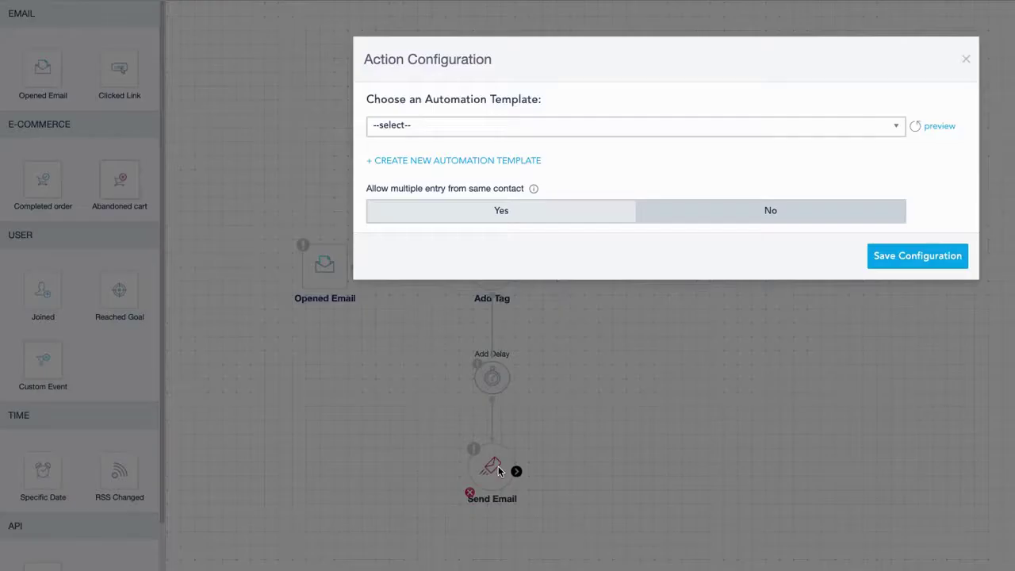
left_click(609, 133)
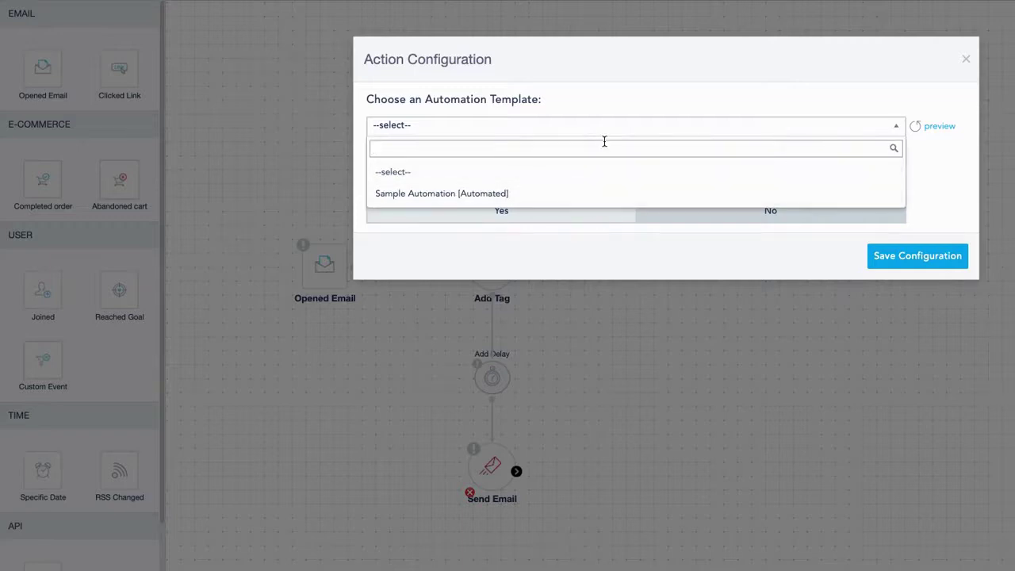
left_click(604, 137)
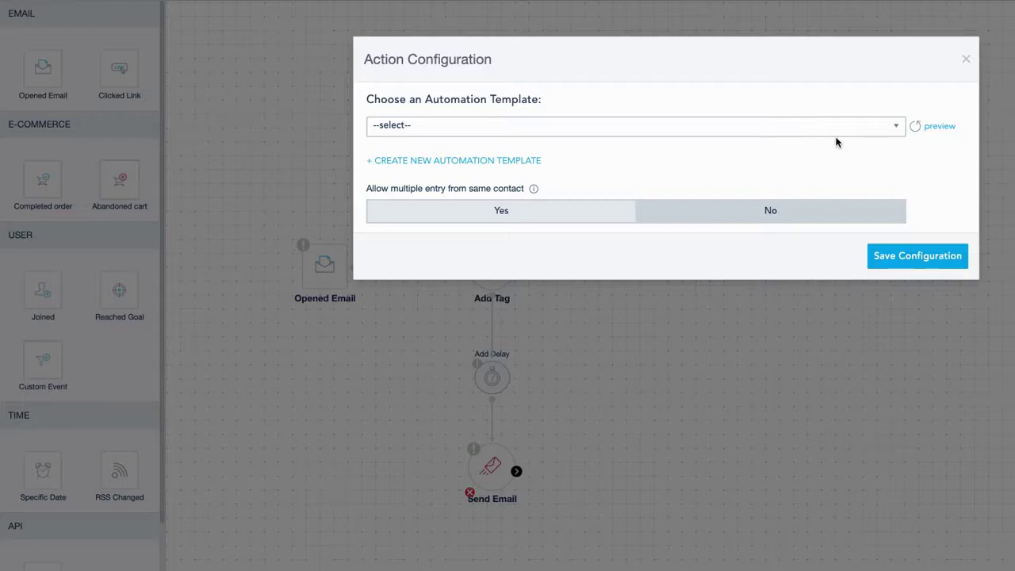
left_click(966, 59)
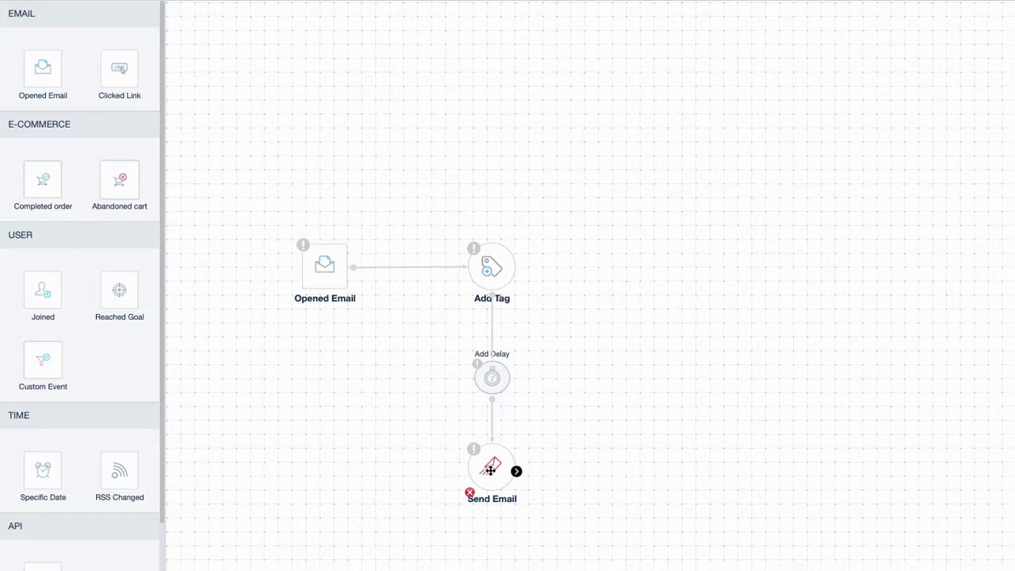
double_click(490, 472)
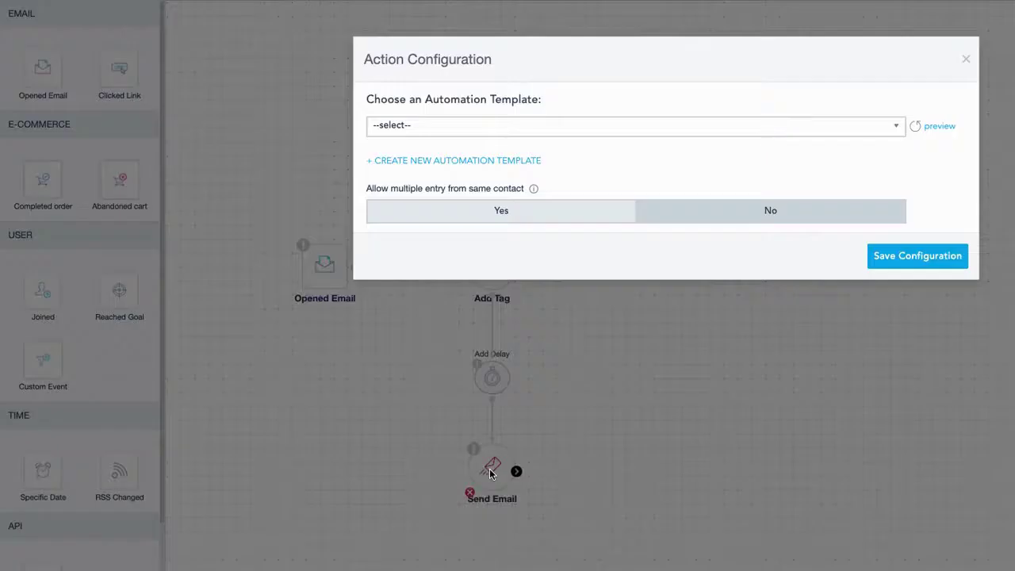
left_click(539, 131)
left_click(967, 62)
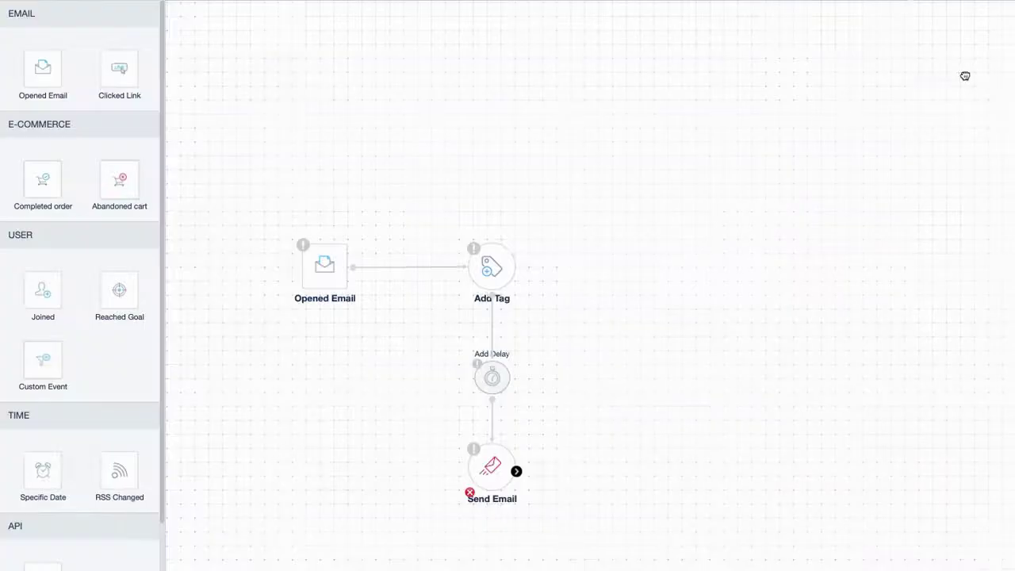
left_click(494, 381)
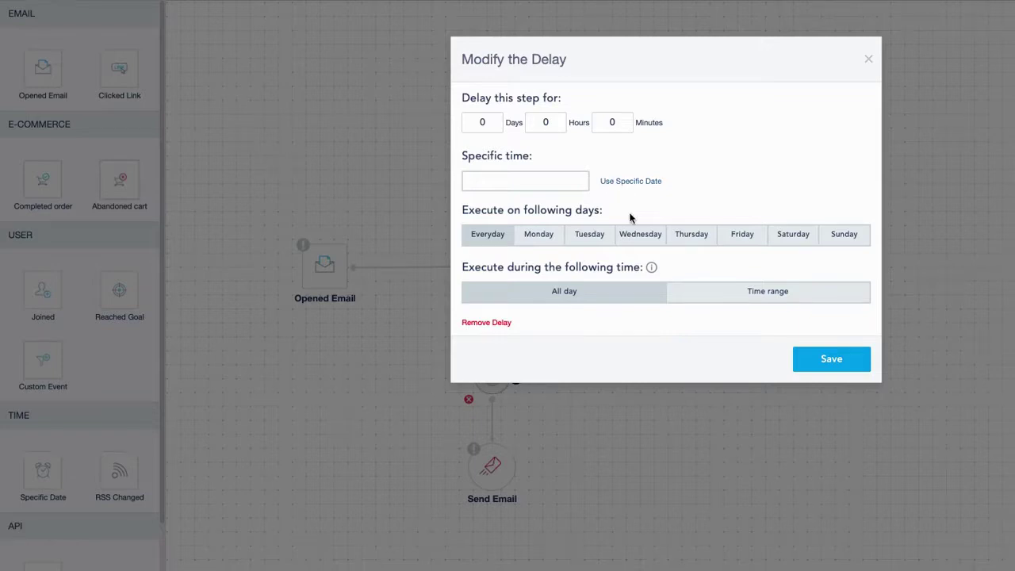
left_click(868, 59)
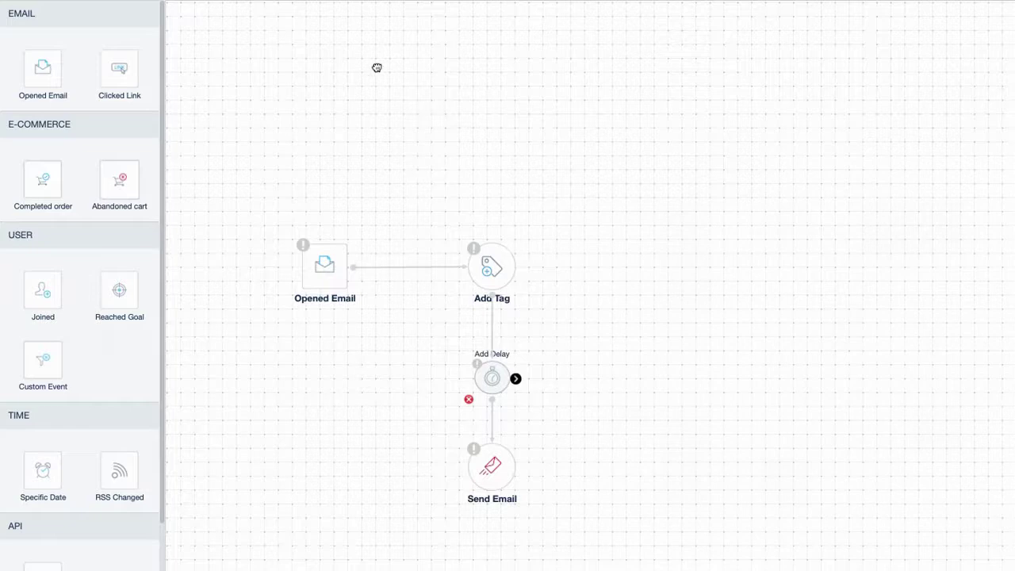